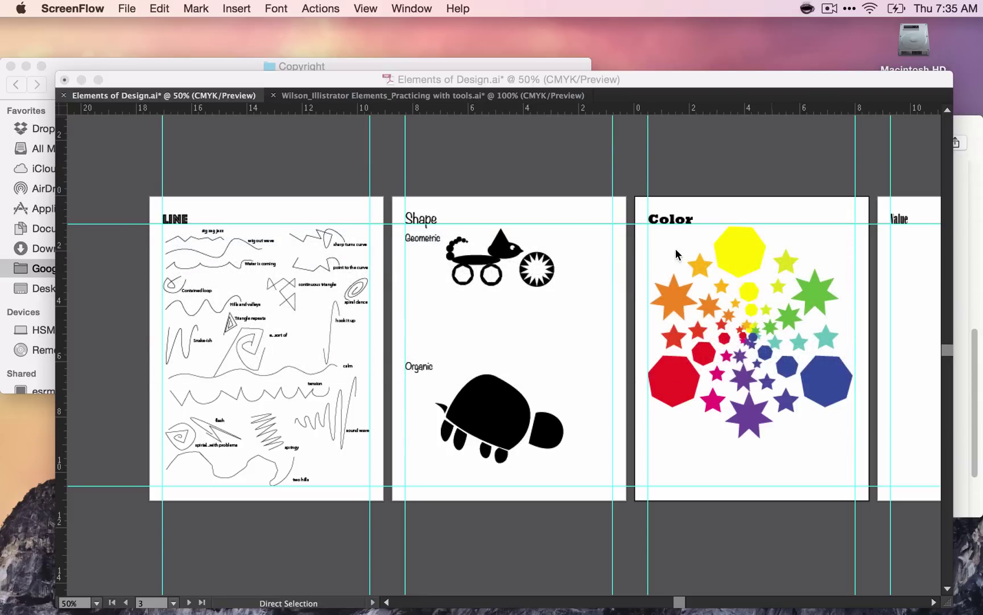
# Bring Elements of Design.ai forward and make the empty Value artboard the active one
pyautogui.hscroll(10, 677, 254)
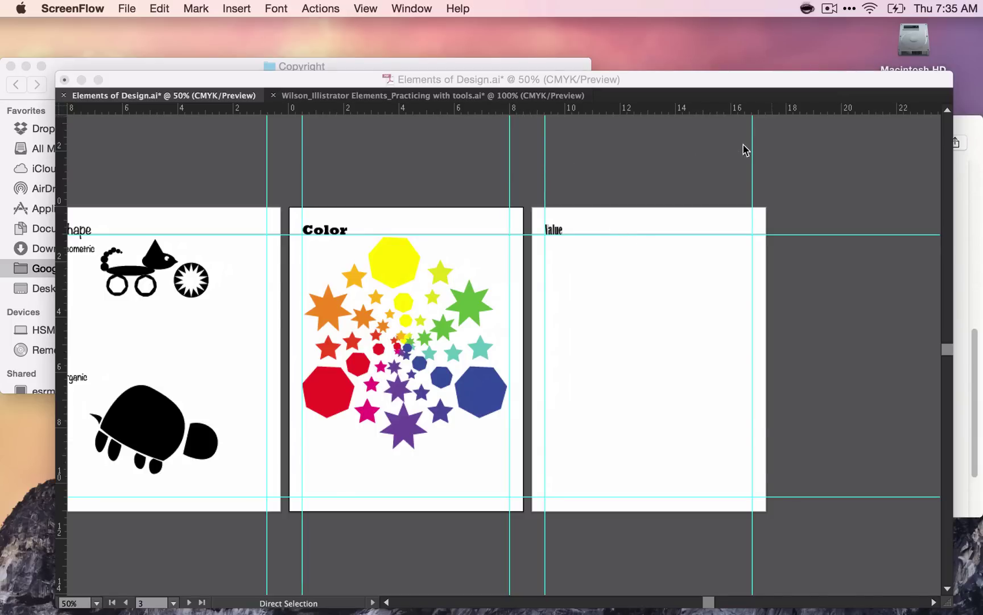
pyautogui.click(673, 294)
pyautogui.click(660, 290)
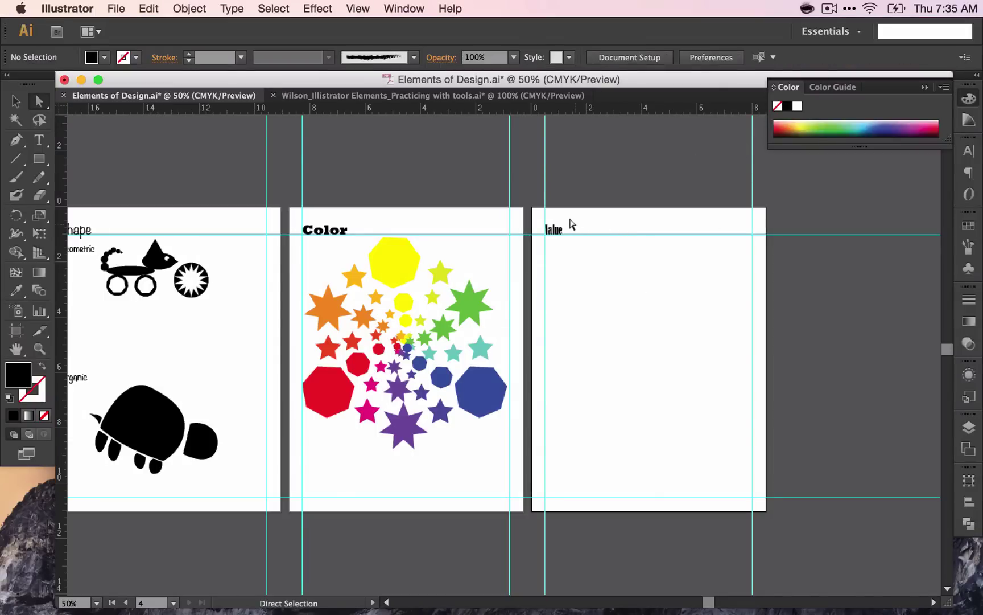
pyautogui.keyDown('alt'); pyautogui.scroll(-2, 545, 228); pyautogui.keyUp('alt')
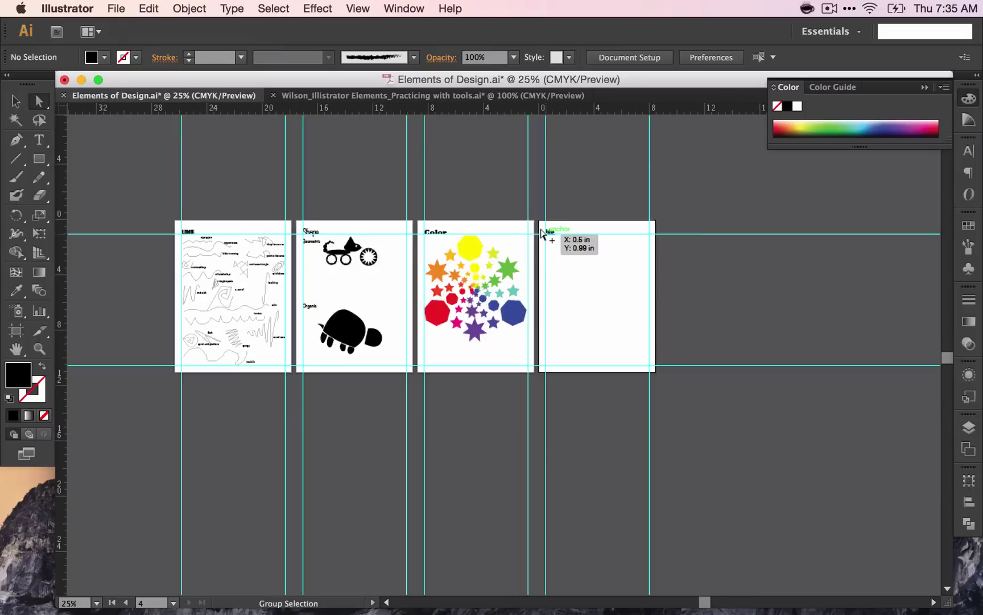
pyautogui.keyDown('alt'); pyautogui.scroll(6, 543, 231); pyautogui.keyUp('alt')
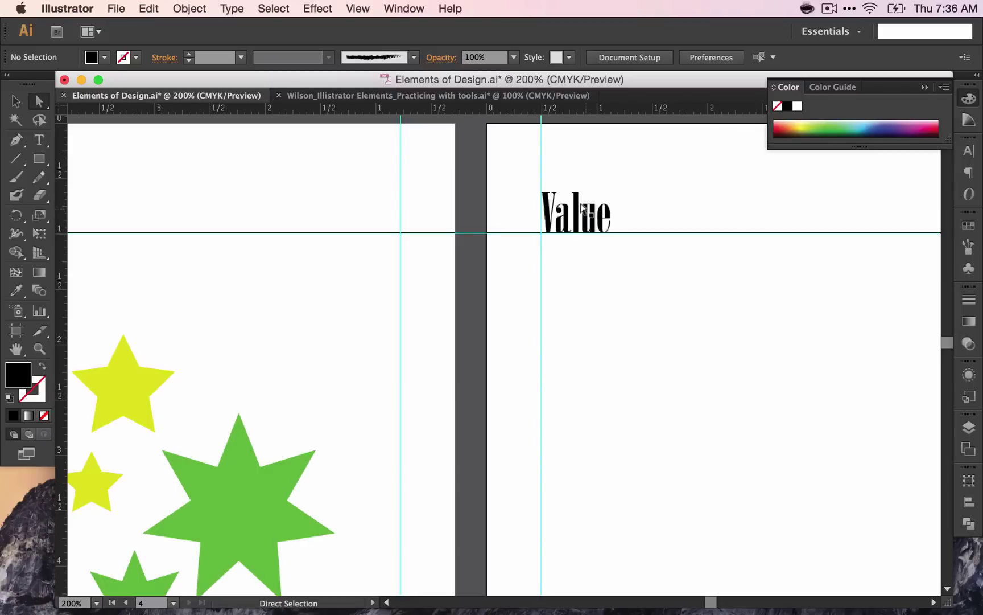
pyautogui.keyDown('alt'); pyautogui.scroll(3, 583, 209); pyautogui.keyUp('alt')
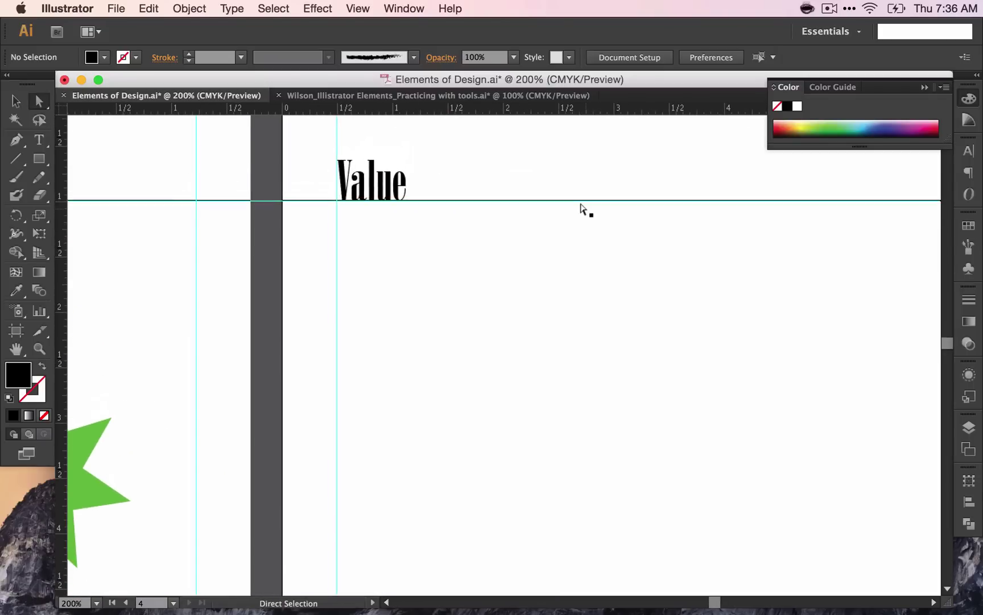
# Draw a tall rectangle about 0.69 by 1.49 in below the Value title at the guides' corner
pyautogui.keyDown('alt'); pyautogui.scroll(-6, 581, 209); pyautogui.keyUp('alt')
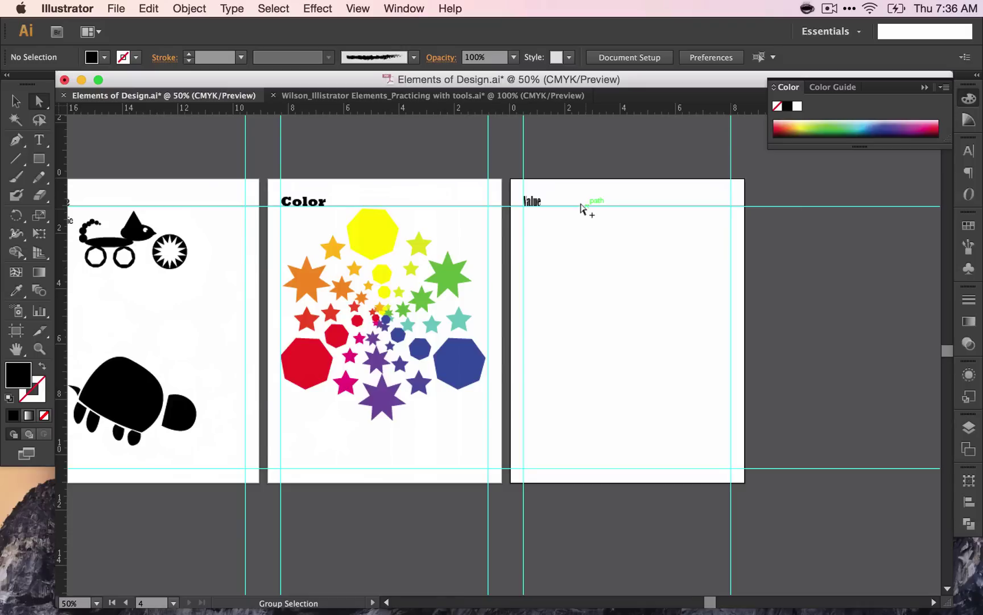
pyautogui.keyDown('alt'); pyautogui.scroll(1, 581, 209); pyautogui.keyUp('alt')
pyautogui.hscroll(5, 581, 208)
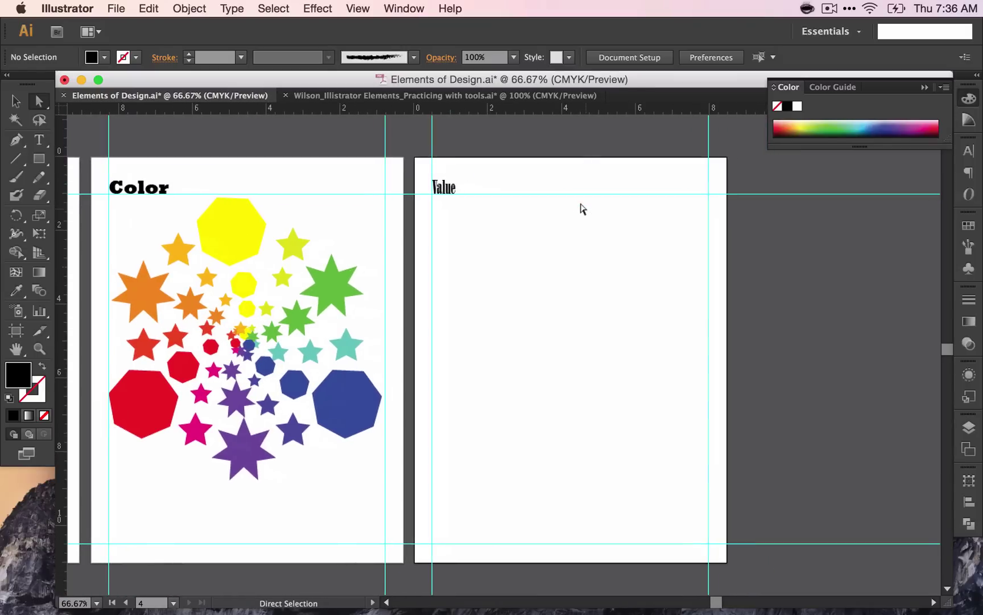
pyautogui.click(33, 157)
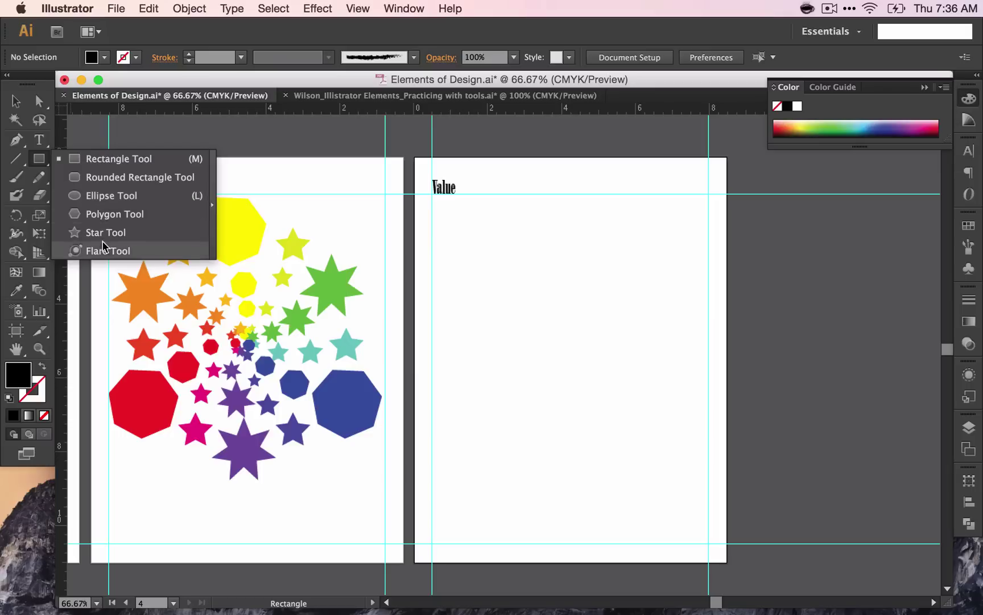
pyautogui.click(117, 159)
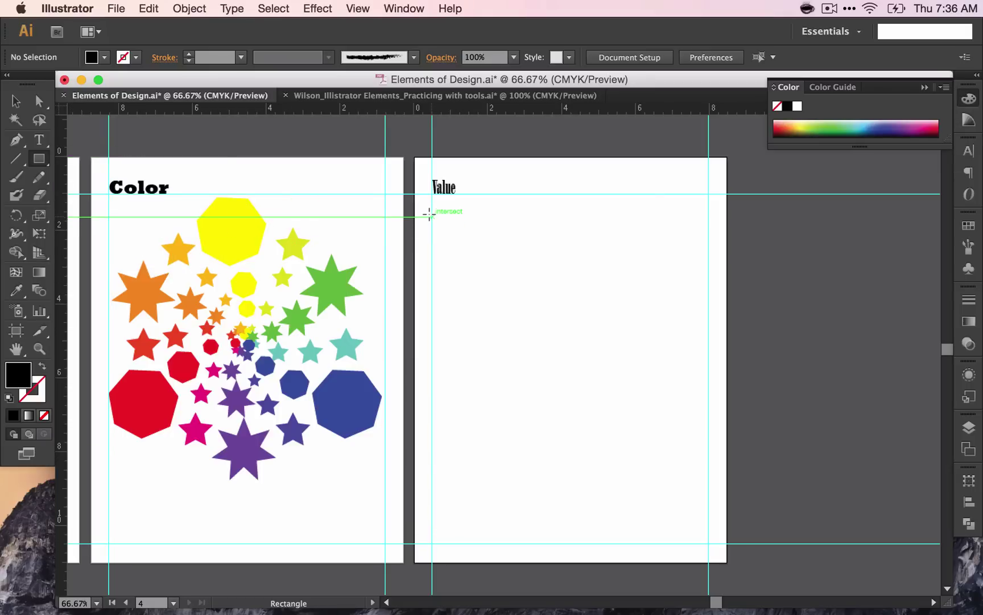
pyautogui.moveTo(431, 216); pyautogui.dragTo(454, 272)
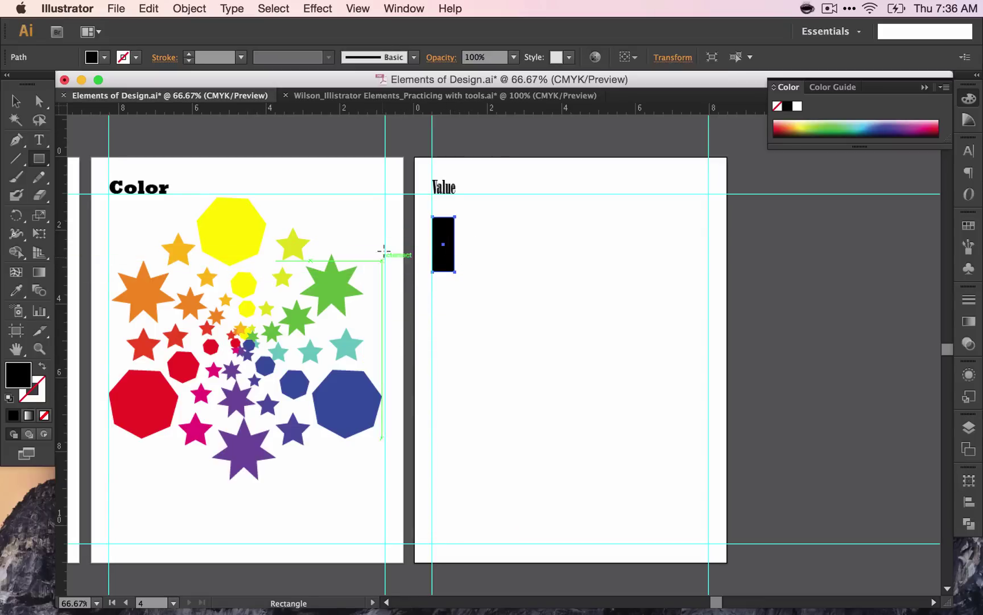
# Give the rectangle the default white fill and 1 pt black stroke, then zoom in on it
pyautogui.click(42, 398)
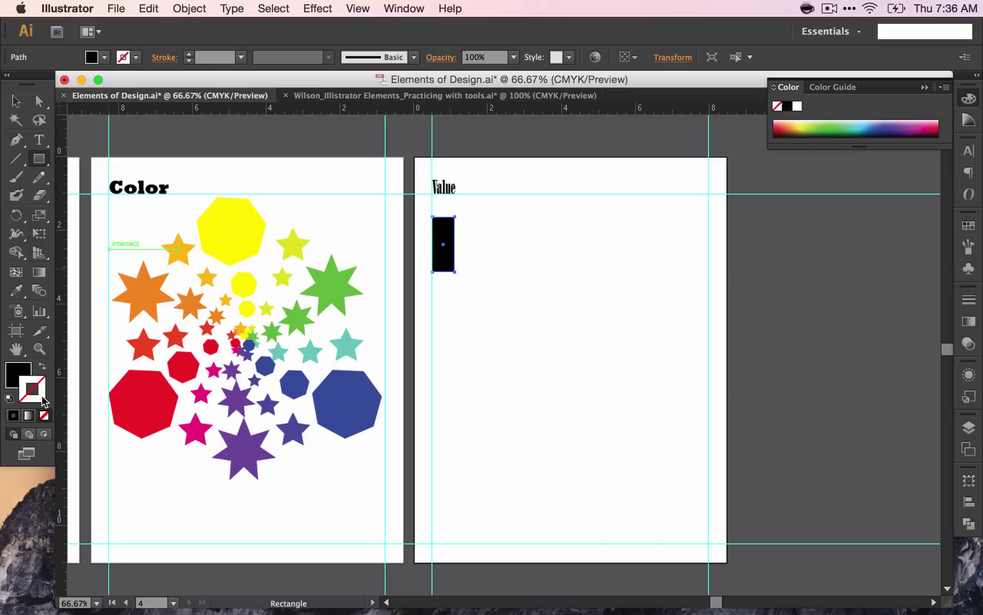
pyautogui.click(15, 417)
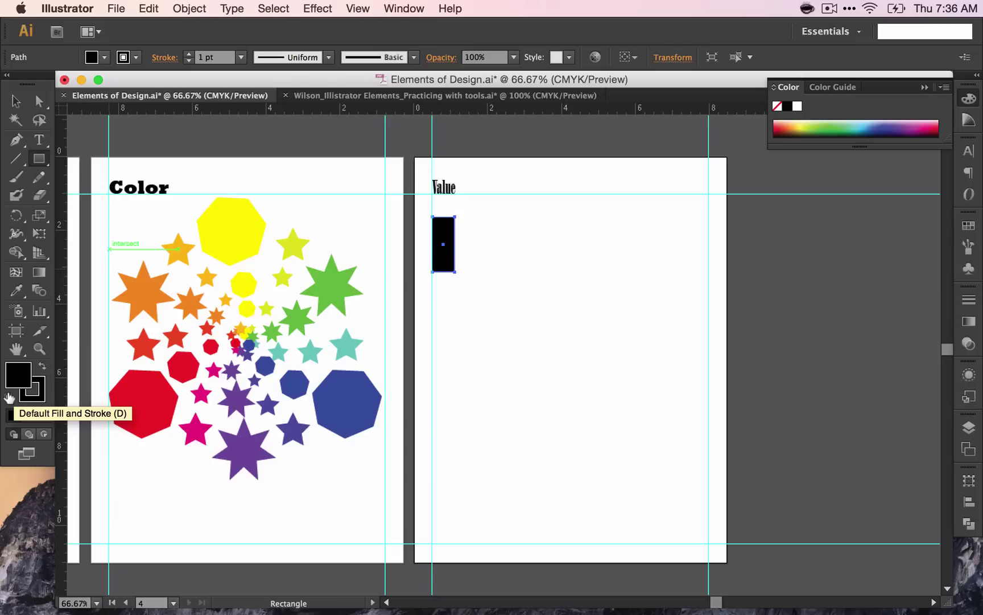
pyautogui.click(9, 397)
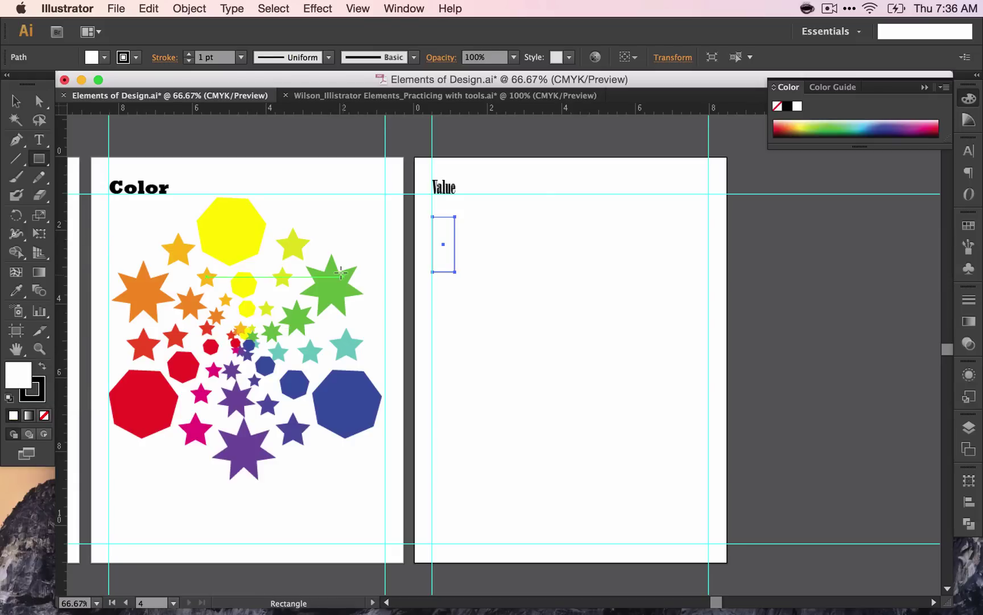
pyautogui.press('super+minus')
pyautogui.press('super+equal')
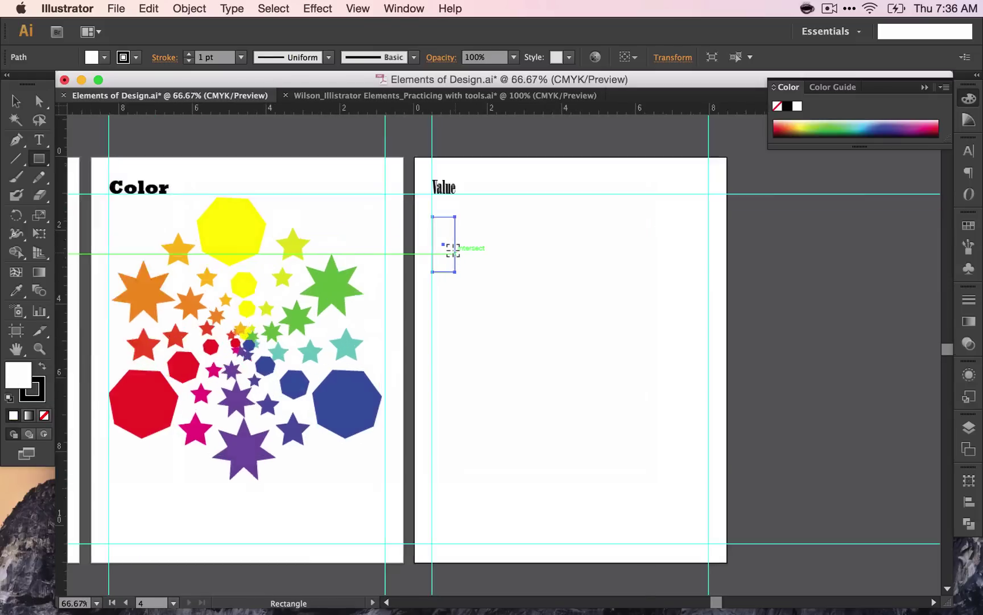
pyautogui.press('super+equal')
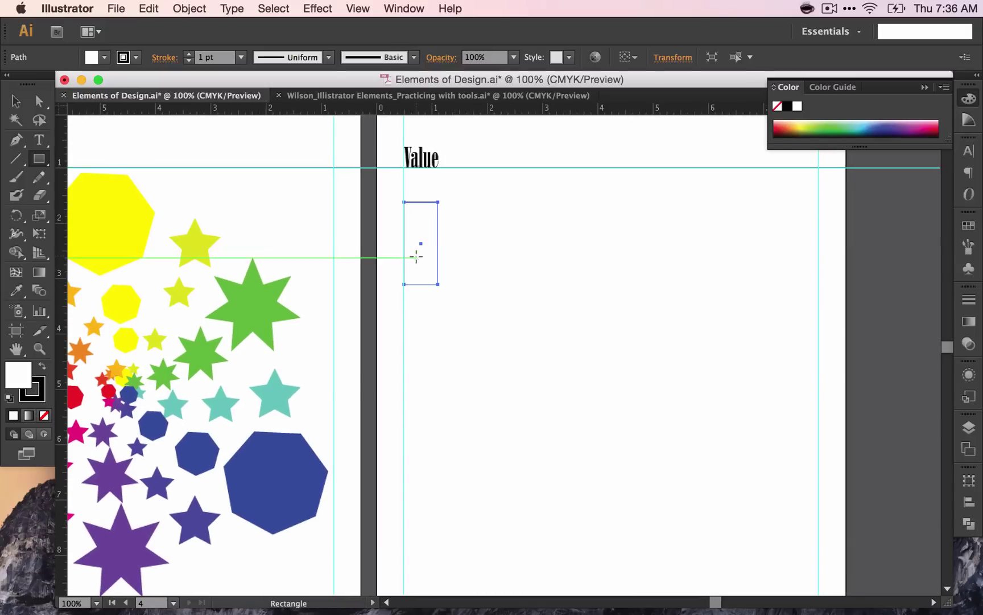
# Copy and paste the rectangle, snapping the copy flush against the original's right edge
pyautogui.click(16, 102)
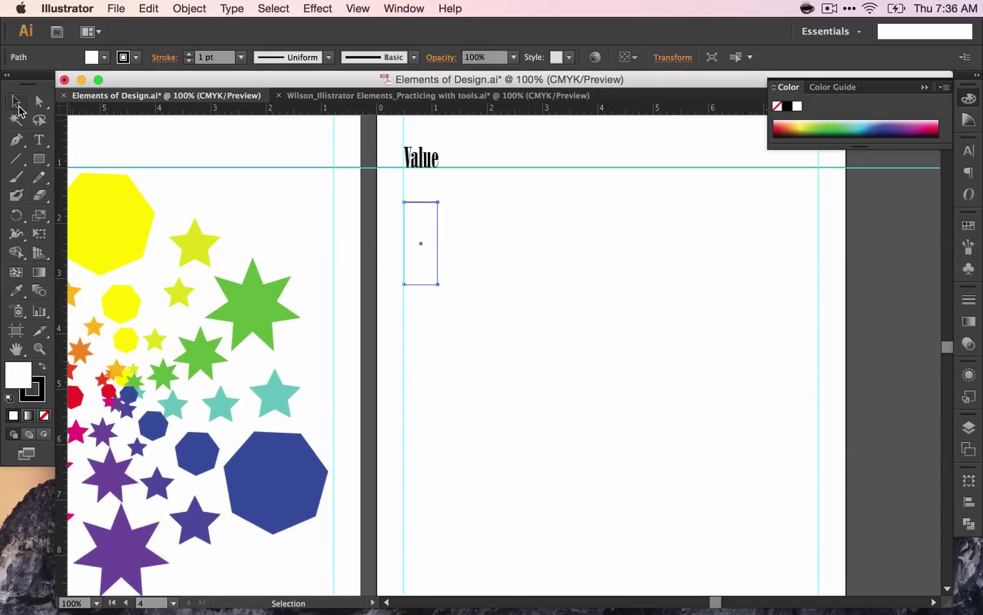
pyautogui.press('super+c')
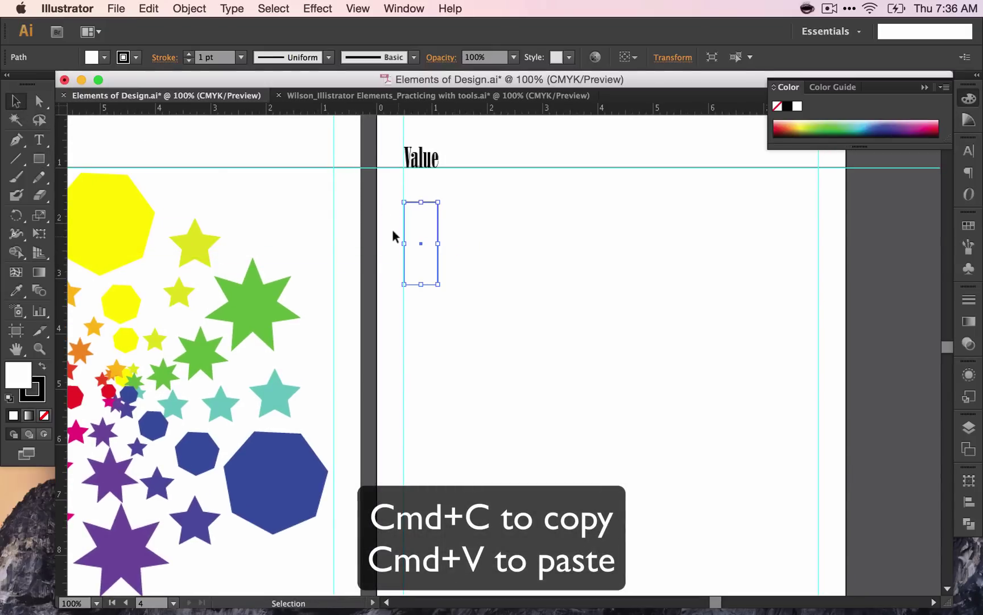
pyautogui.press('super+v')
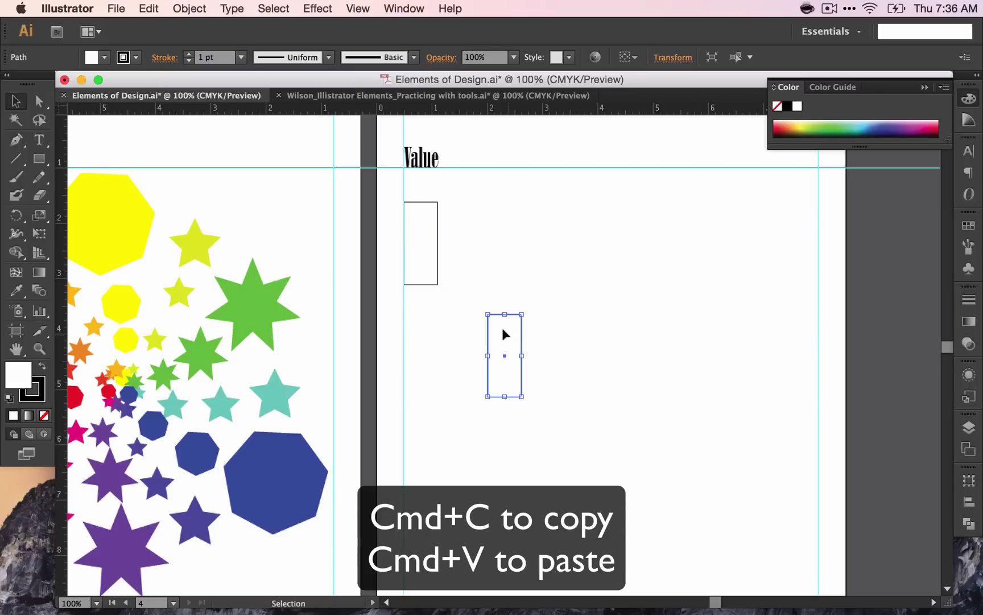
pyautogui.moveTo(502, 327); pyautogui.dragTo(453, 215)
pyautogui.click(512, 291)
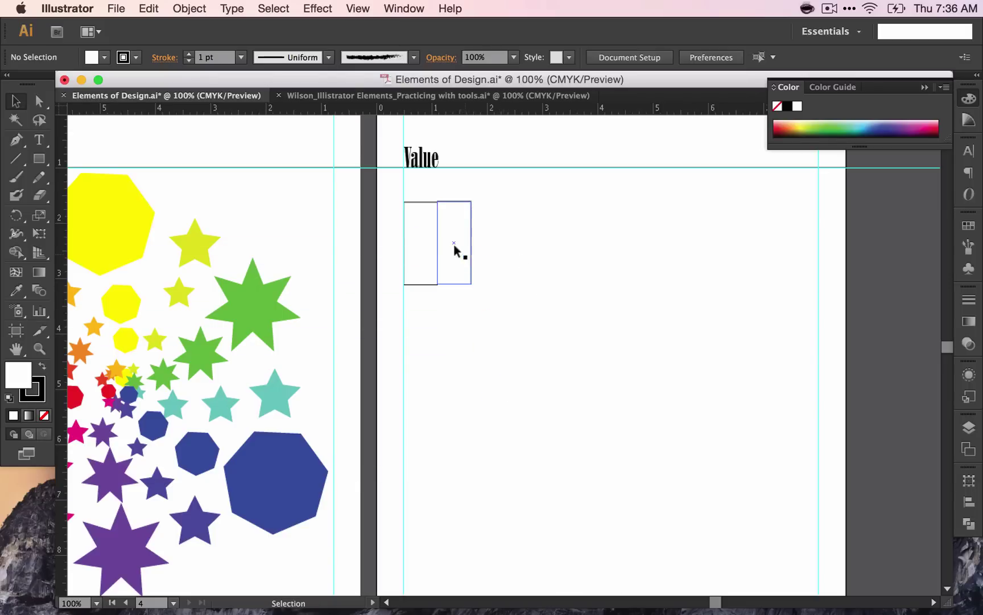
pyautogui.click(443, 259)
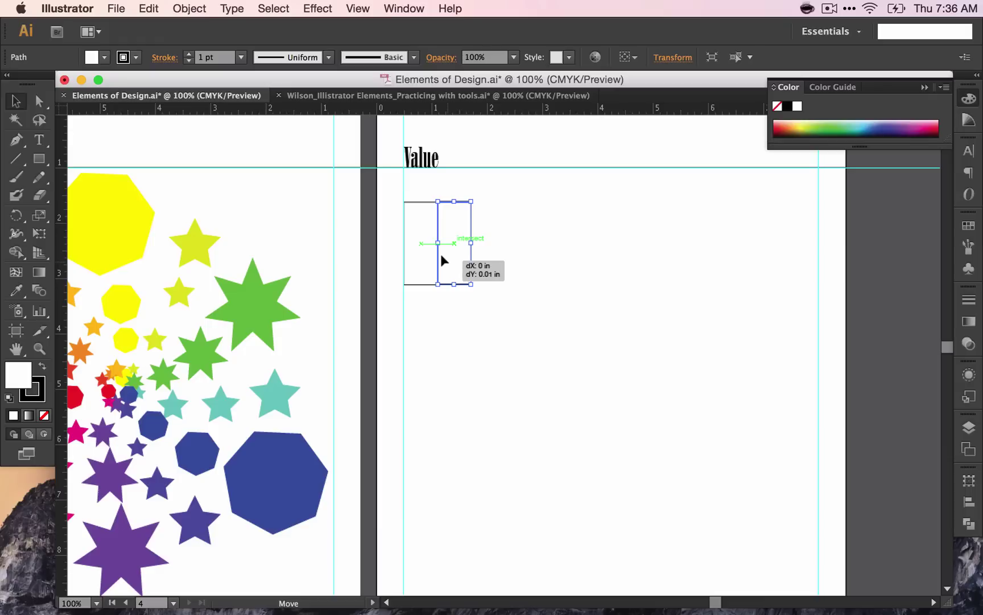
pyautogui.click(474, 325)
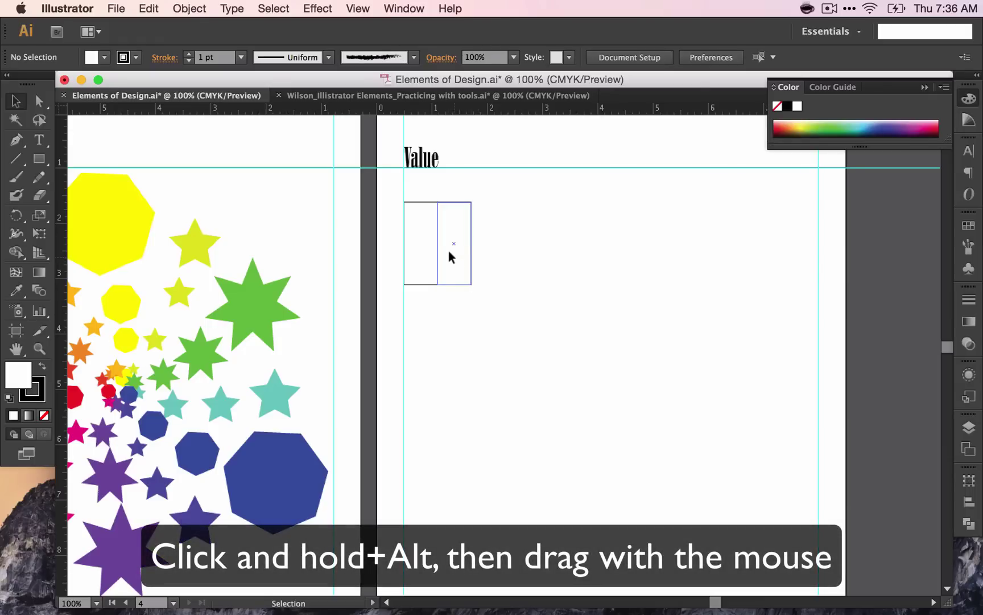
# Alt+Shift-drag duplicates of the rightmost rectangle to extend the row to nine rectangles
pyautogui.moveTo(449, 251); pyautogui.dragTo(482, 251)
pyautogui.click(492, 310)
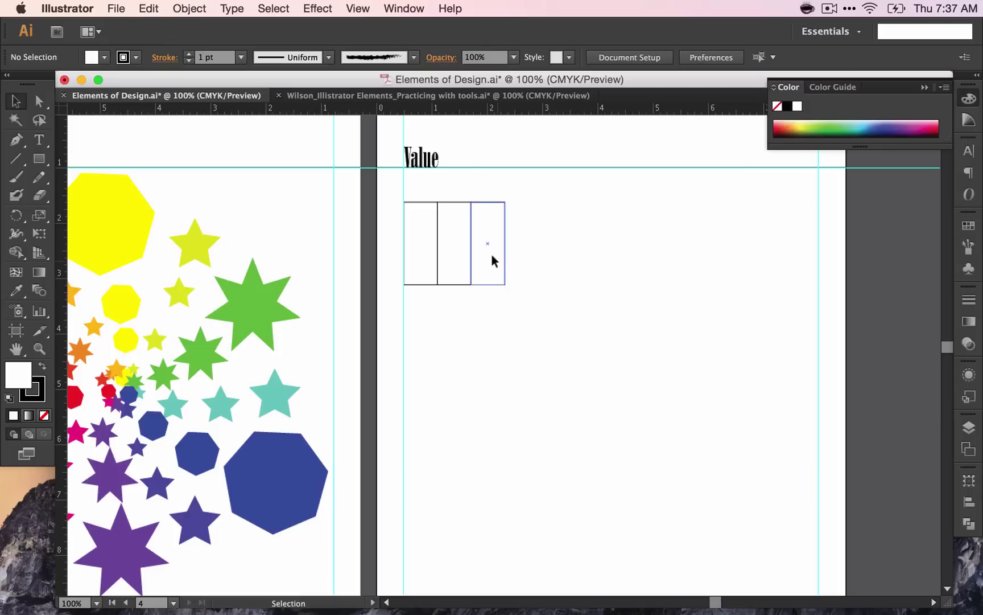
pyautogui.moveTo(492, 255); pyautogui.dragTo(589, 254)
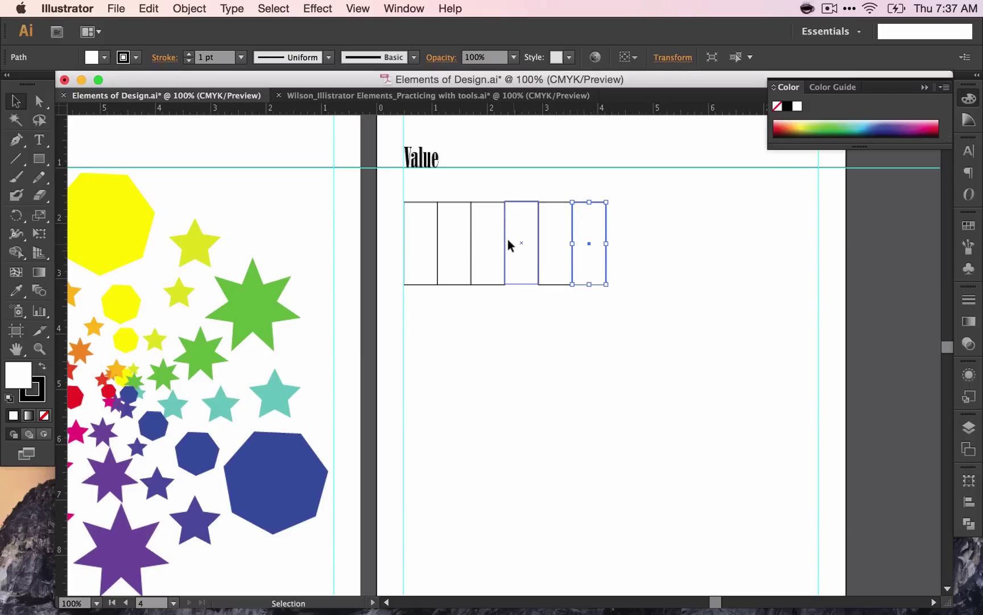
pyautogui.click(538, 294)
pyautogui.moveTo(590, 255); pyautogui.dragTo(692, 253)
pyautogui.click(678, 256)
pyautogui.click(652, 322)
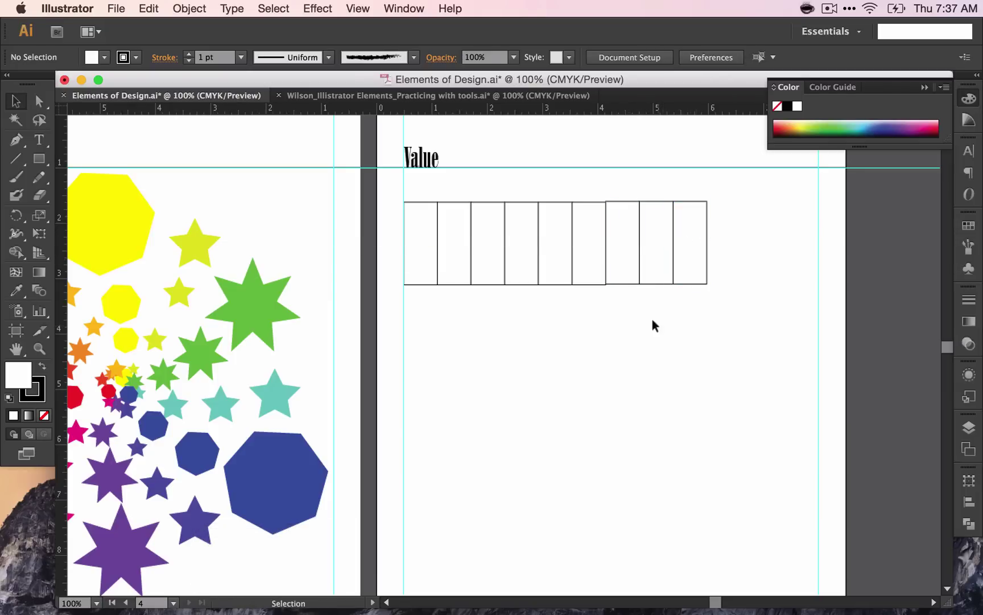
# Zoom in and duplicate the last rectangle onto the row's right end twice more
pyautogui.press('super+equal')
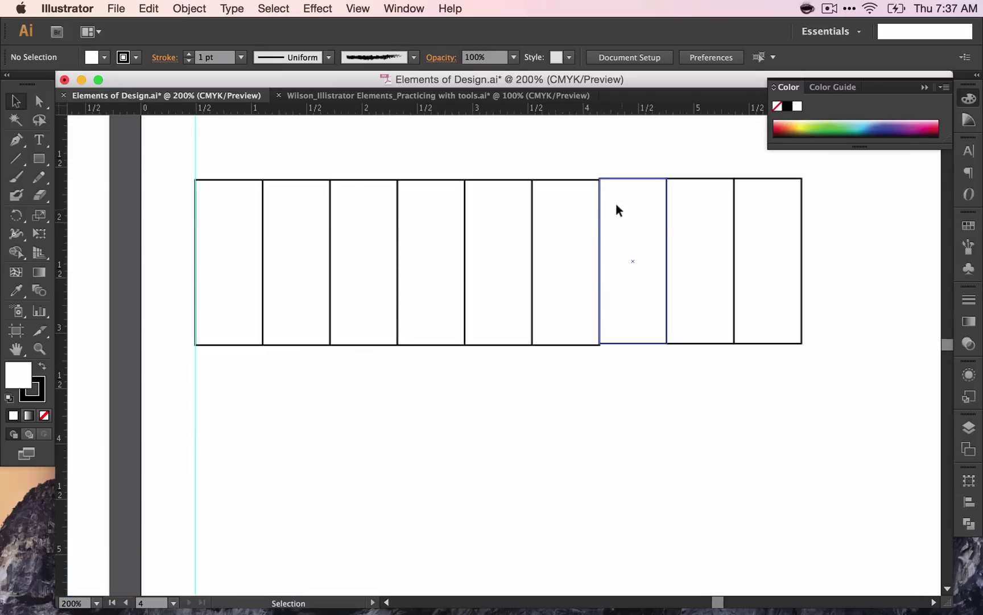
pyautogui.click(654, 211)
pyautogui.click(685, 217)
pyautogui.click(756, 221)
pyautogui.hscroll(5, 755, 222)
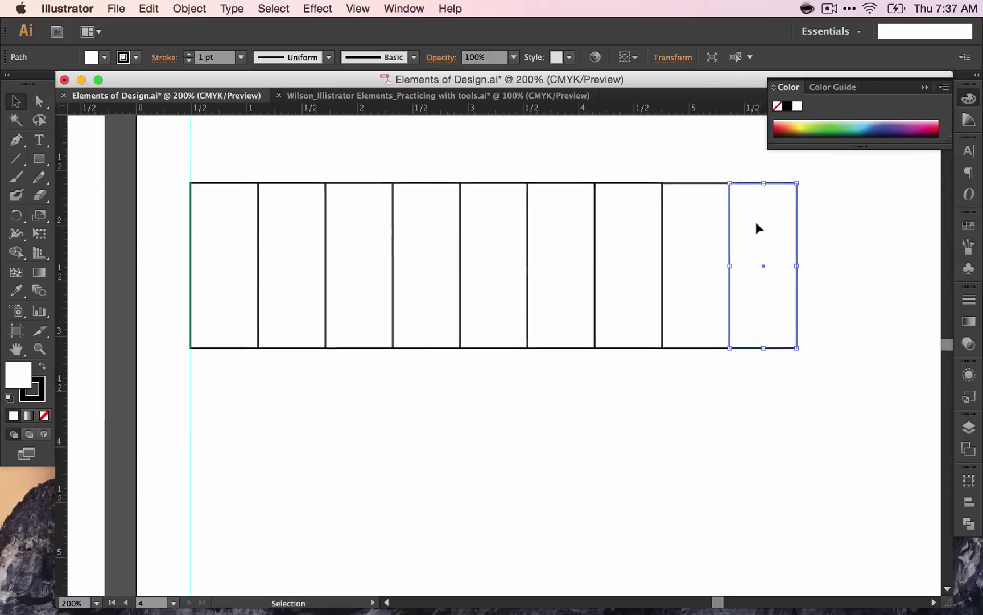
pyautogui.moveTo(531, 198); pyautogui.dragTo(676, 200)
pyautogui.keyDown('shift'); pyautogui.click(608, 200); pyautogui.keyUp('shift')
pyautogui.click(611, 199)
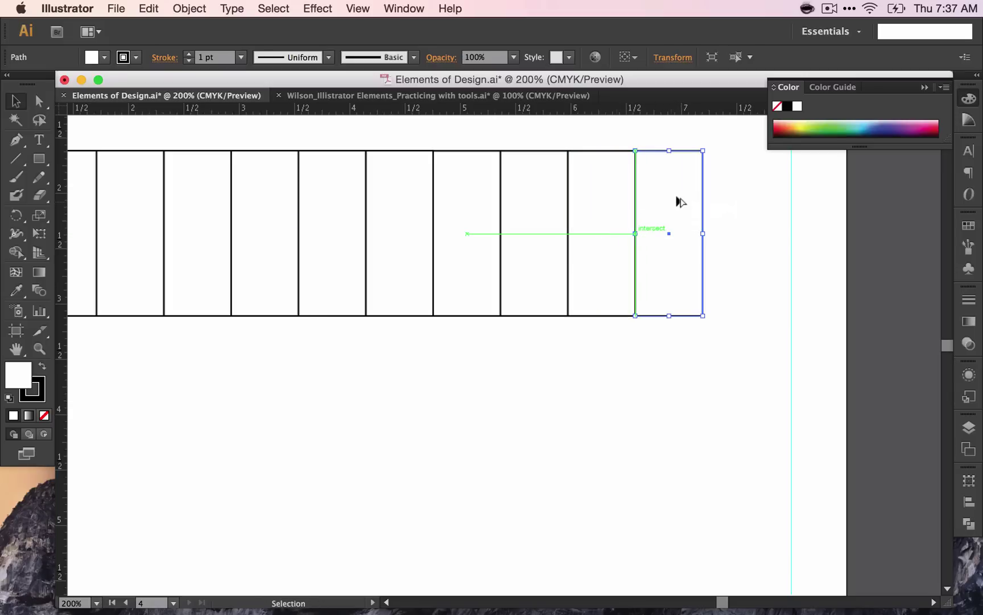
pyautogui.keyDown('shift'); pyautogui.click(678, 193); pyautogui.keyUp('shift')
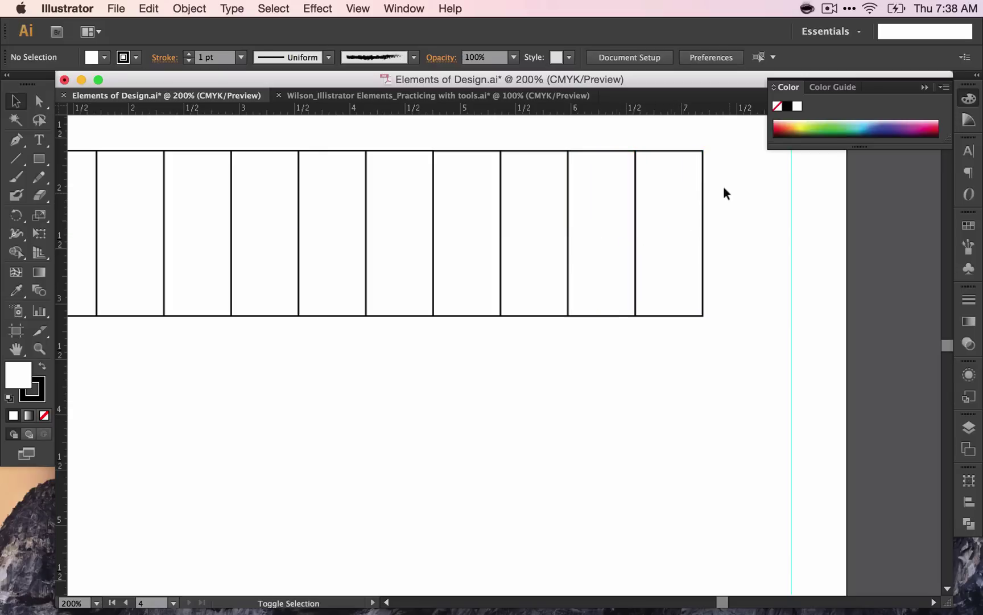
pyautogui.click(679, 191)
pyautogui.moveTo(679, 191); pyautogui.dragTo(744, 189)
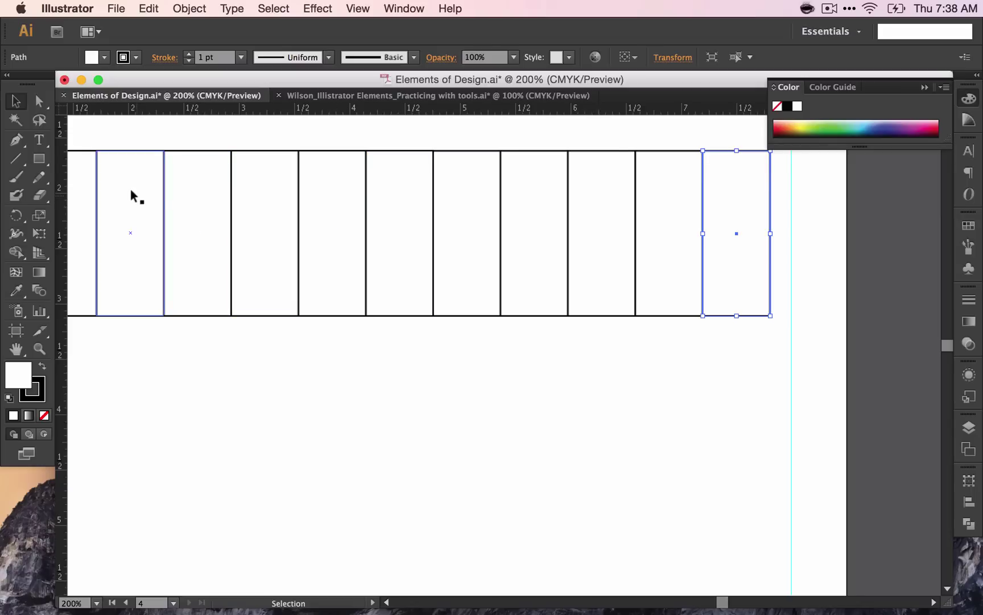
# Delete the extra rectangle beyond eleven and zoom back out
pyautogui.hscroll(-5, 132, 194)
pyautogui.scroll(-1, 132, 193)
pyautogui.hscroll(-2, 132, 196)
pyautogui.scroll(1, 132, 196)
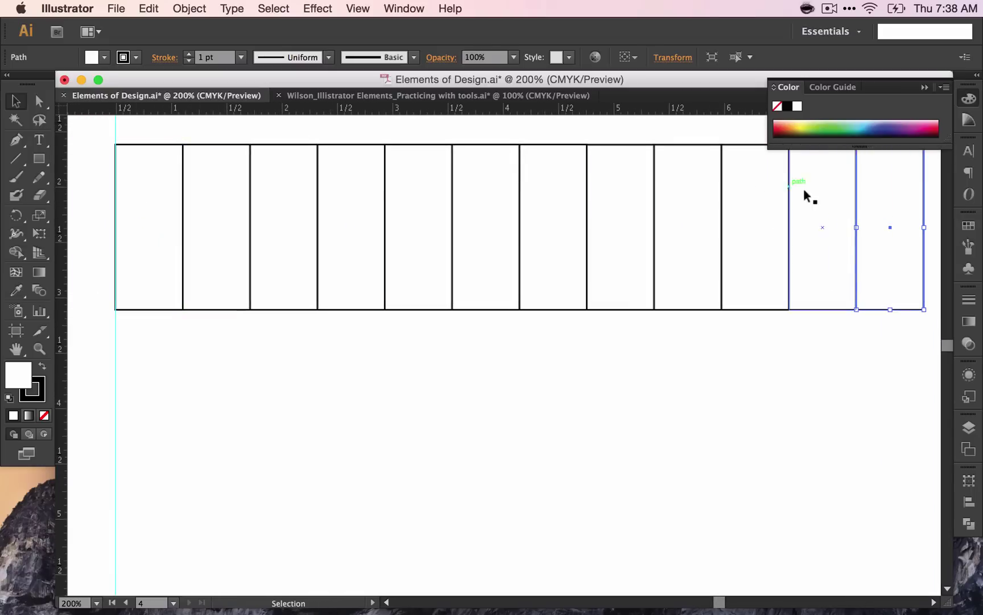
pyautogui.press('Delete')
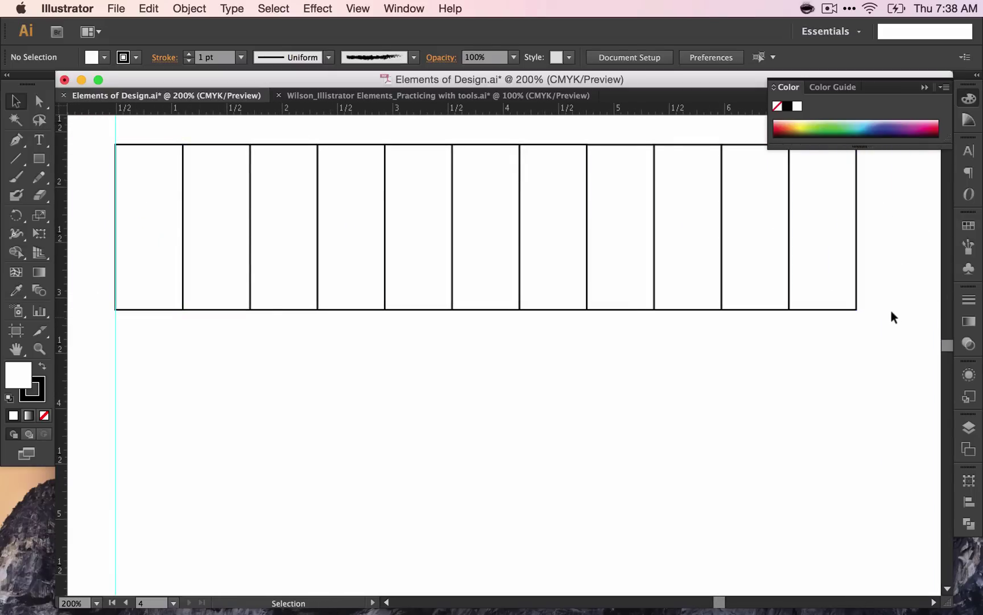
pyautogui.press('super+minus')
pyautogui.hscroll(3, 891, 310)
pyautogui.scroll(1, 891, 310)
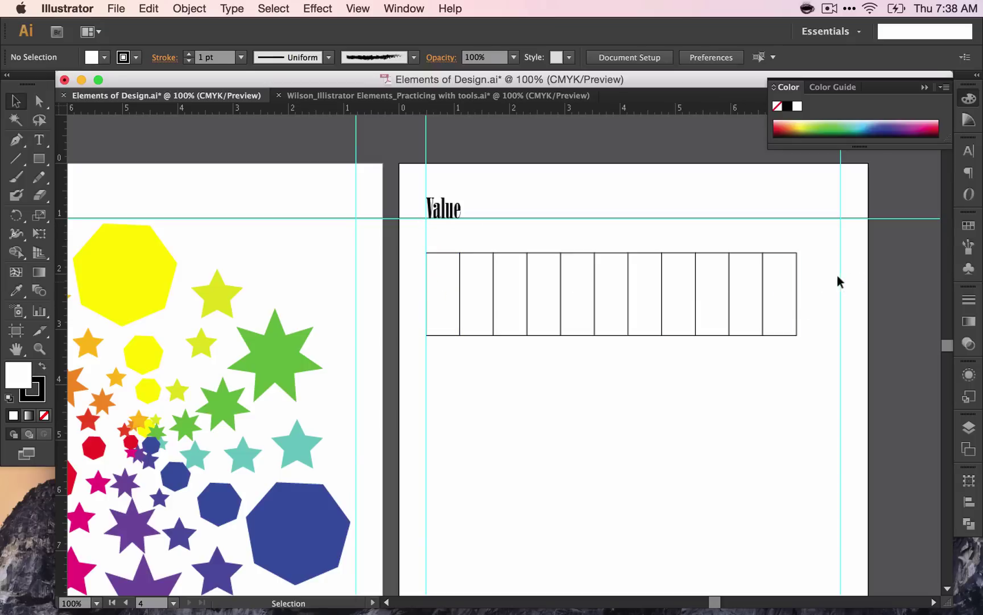
# Select all eleven rectangles and stretch the row to the right margin guide, about 7.5 in wide
pyautogui.moveTo(804, 276); pyautogui.dragTo(435, 323)
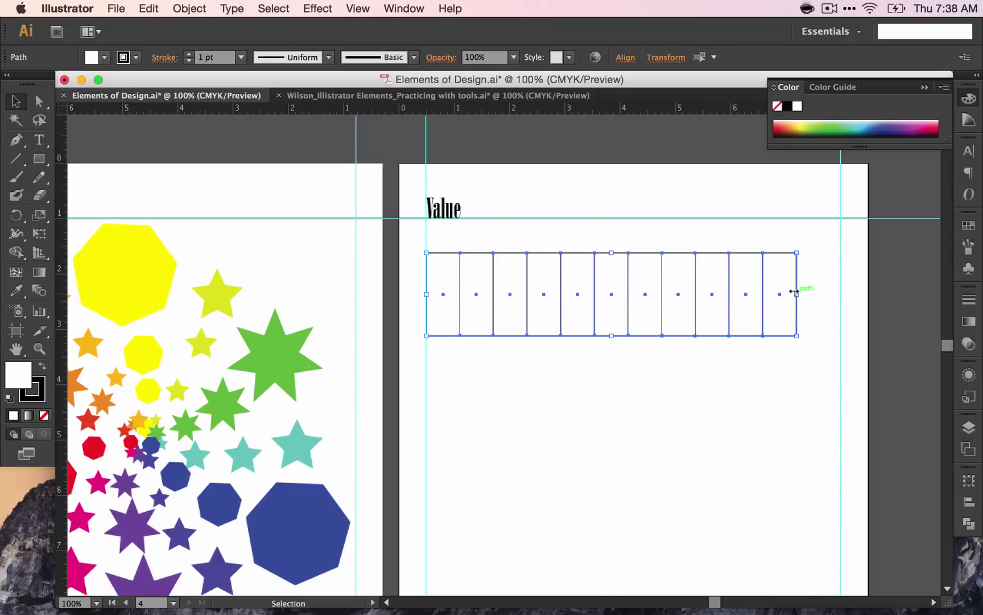
pyautogui.moveTo(795, 291); pyautogui.dragTo(840, 293)
pyautogui.click(755, 411)
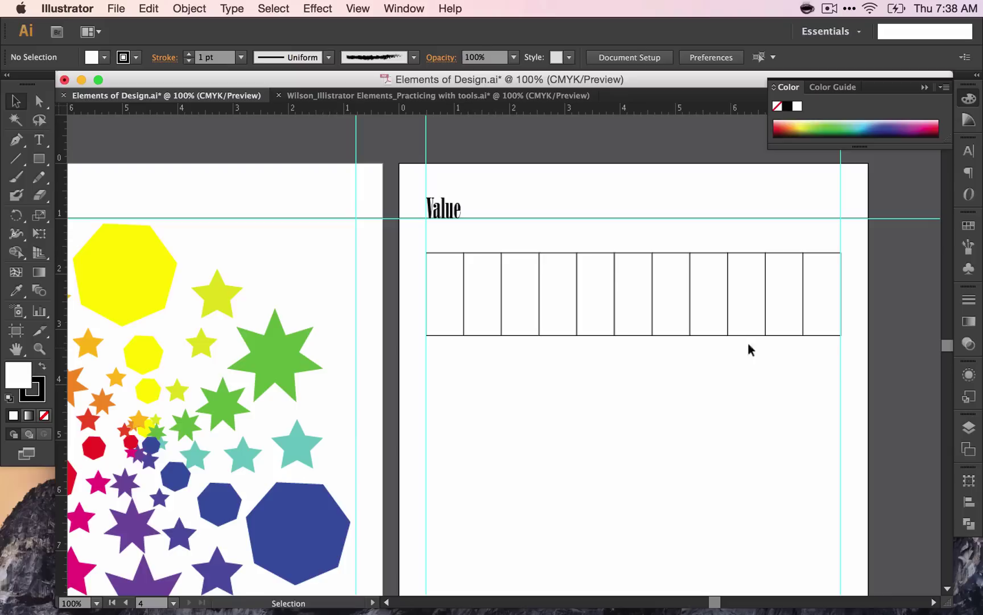
# Select the row and copy it downward to stack four evenly spaced rows of rectangles
pyautogui.scroll(-5, 576, 315)
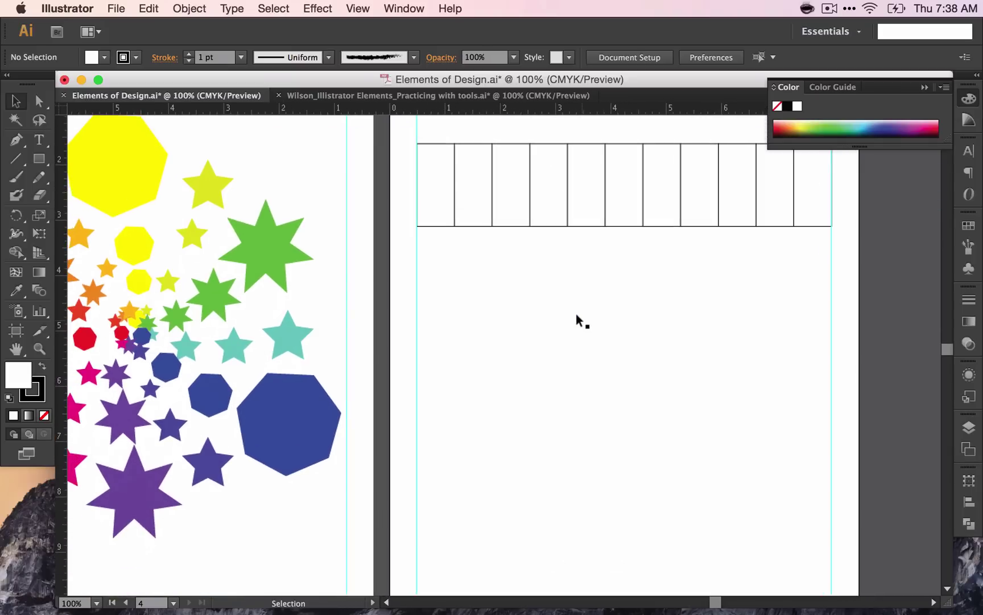
pyautogui.moveTo(437, 248); pyautogui.dragTo(816, 172)
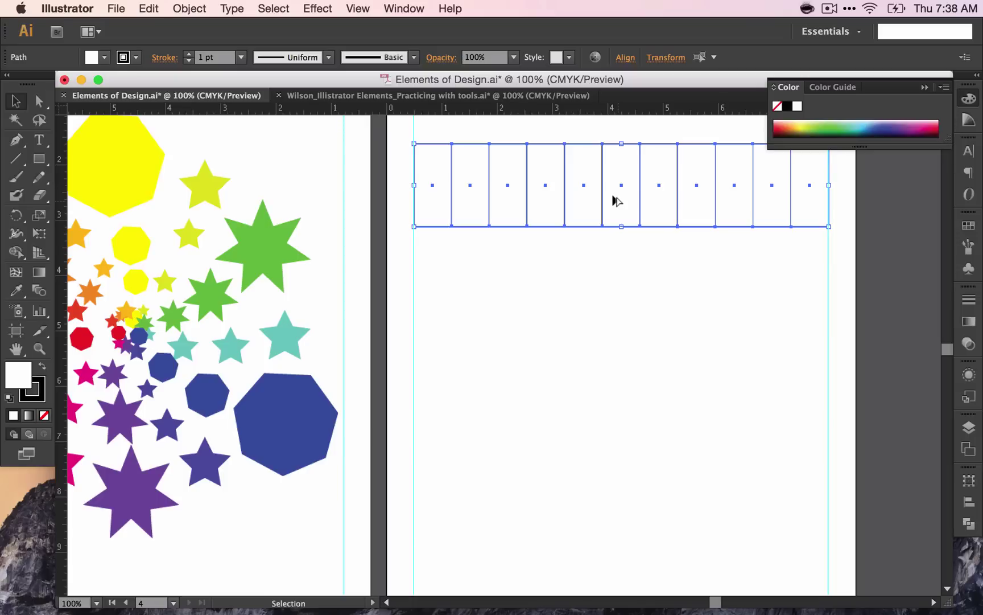
pyautogui.moveTo(612, 200); pyautogui.dragTo(616, 528)
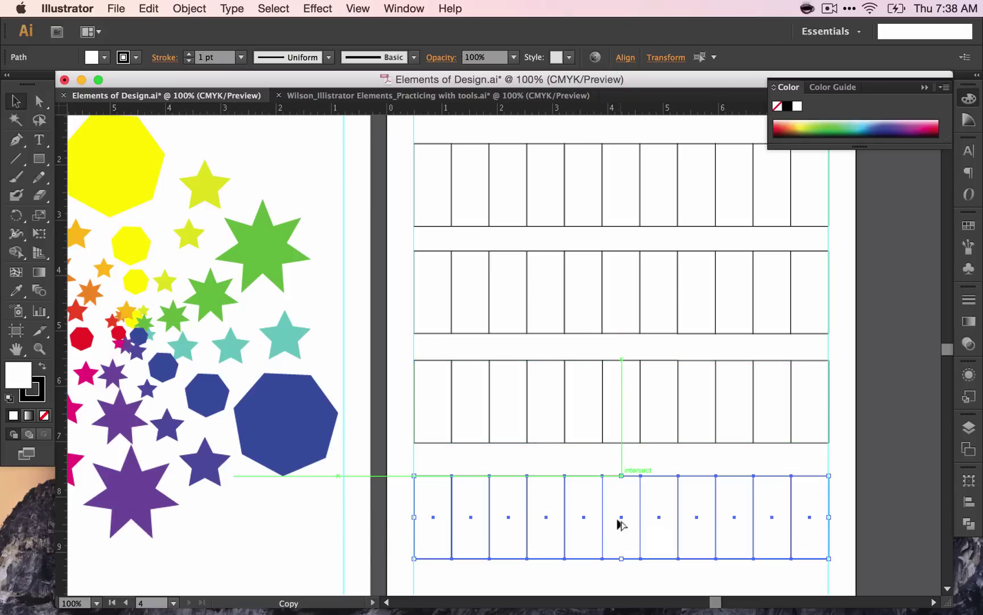
pyautogui.click(723, 463)
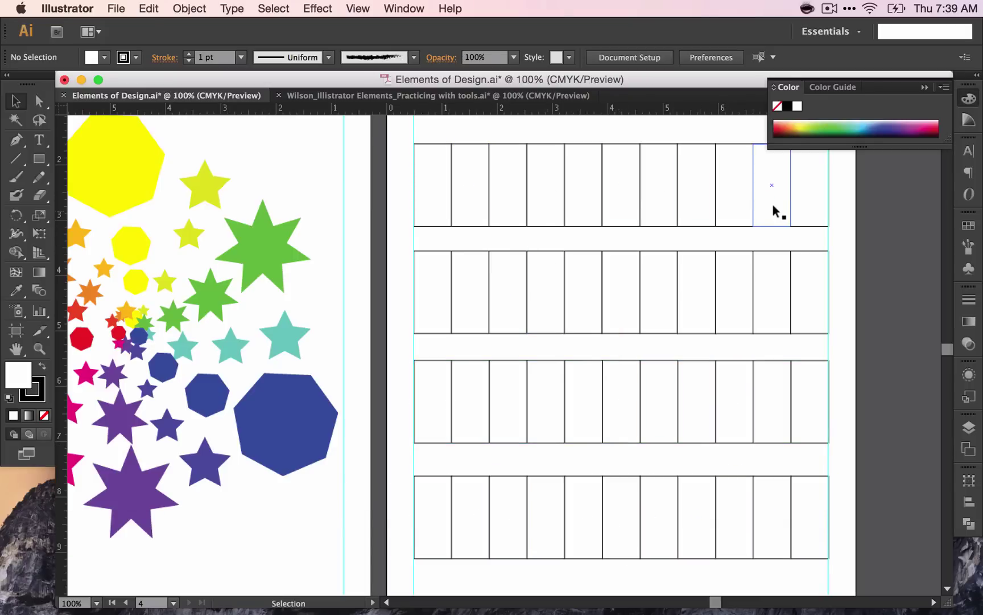
# Fill the second row of rectangles with CMYK Yellow
pyautogui.hscroll(-5, 446, 295)
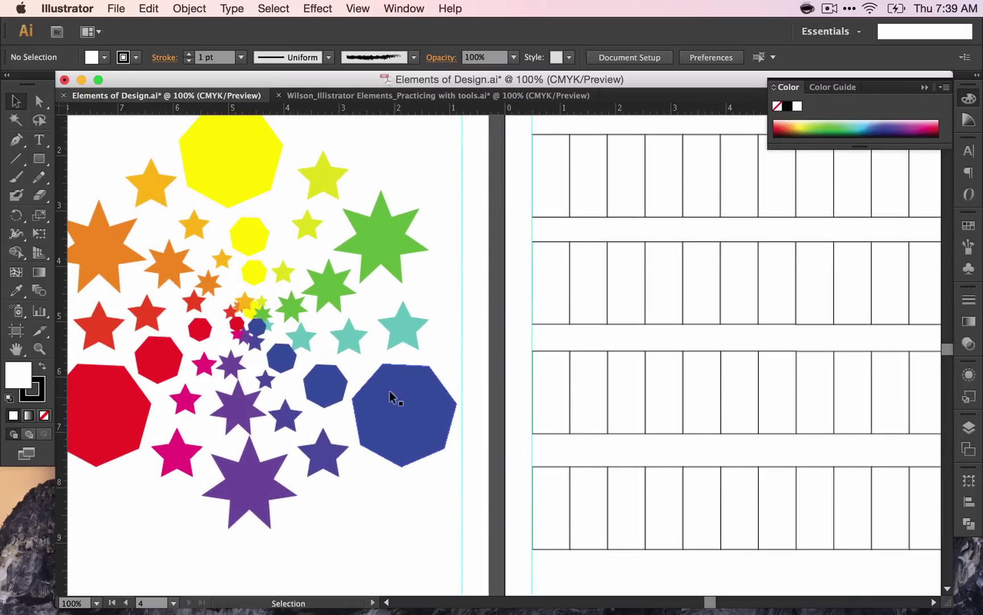
pyautogui.hscroll(4, 619, 317)
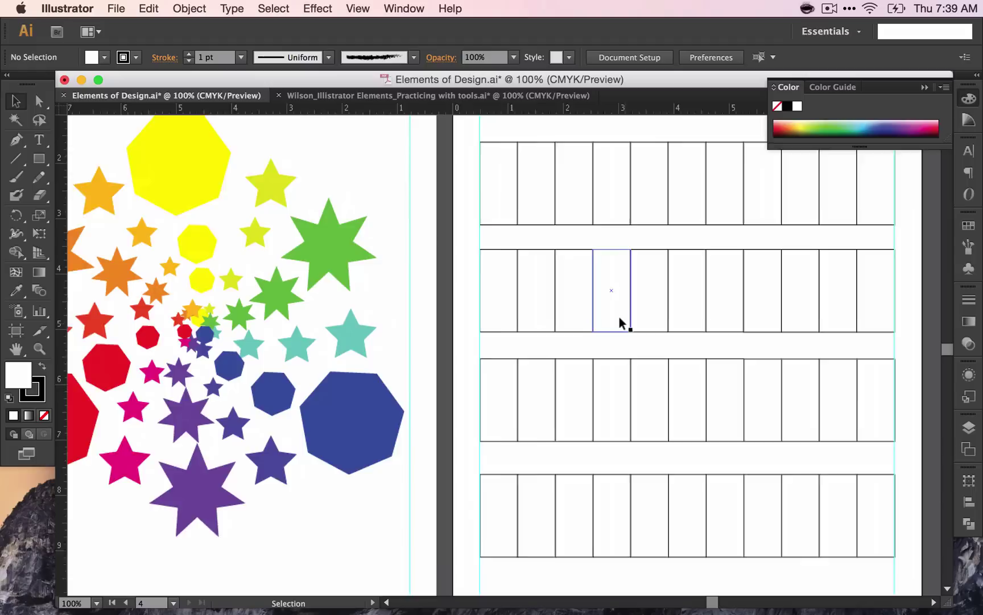
pyautogui.moveTo(459, 346); pyautogui.dragTo(835, 294)
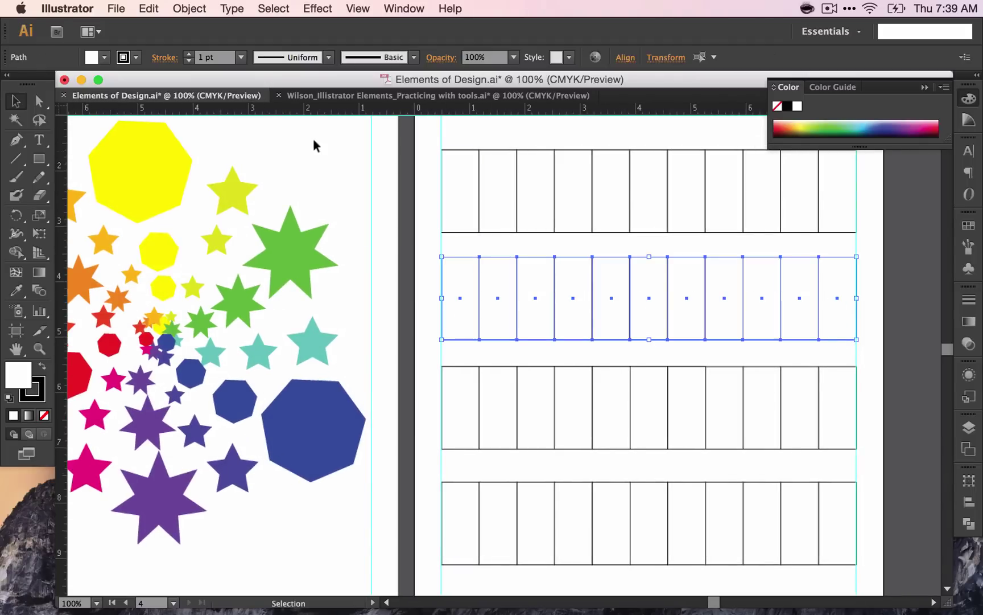
pyautogui.click(104, 57)
pyautogui.click(65, 83)
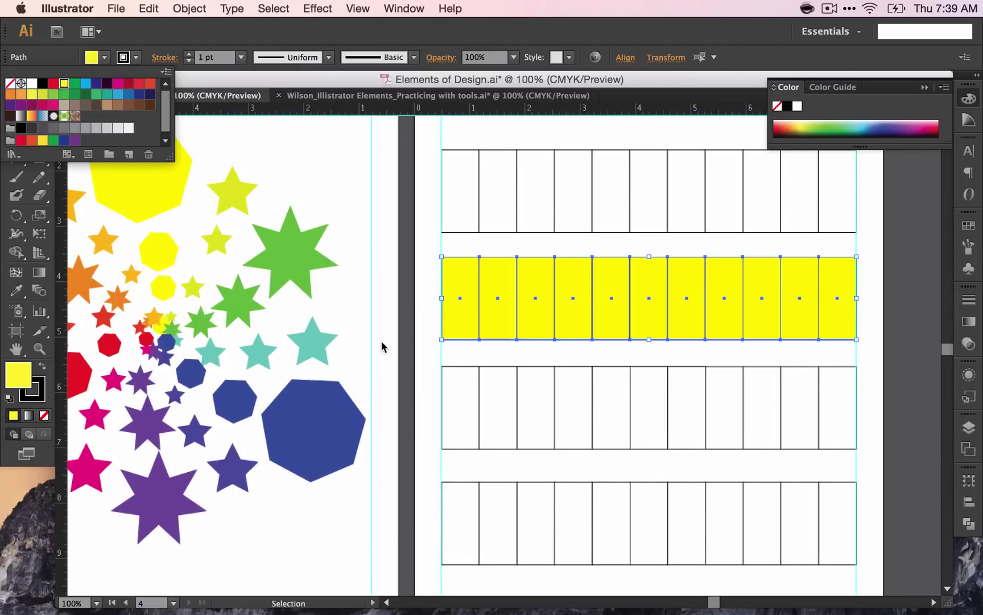
pyautogui.click(460, 455)
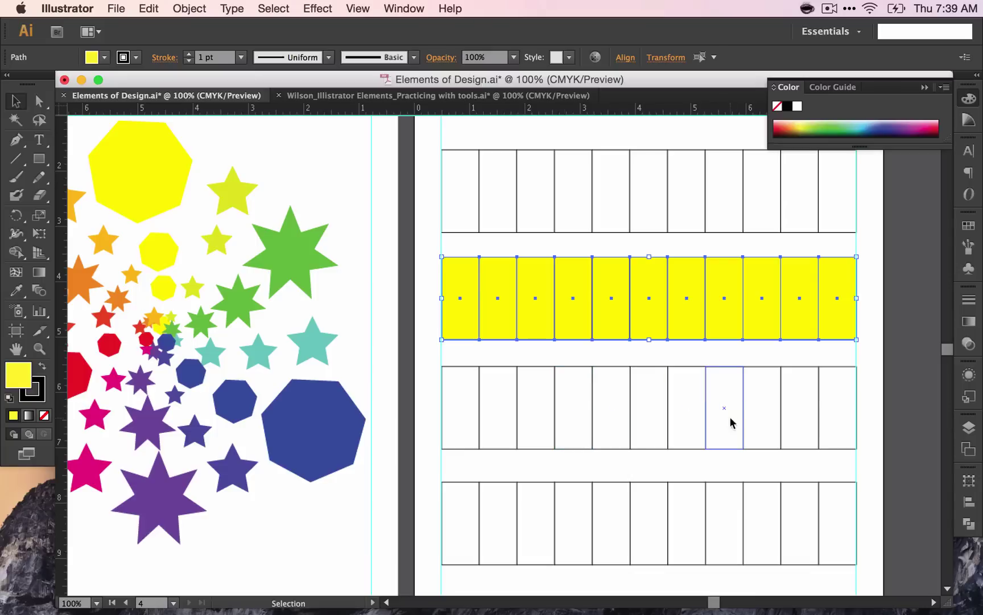
# Fill the third row with CMYK Red, then select the bottom row and show its fill swatches
pyautogui.moveTo(844, 455); pyautogui.dragTo(454, 389)
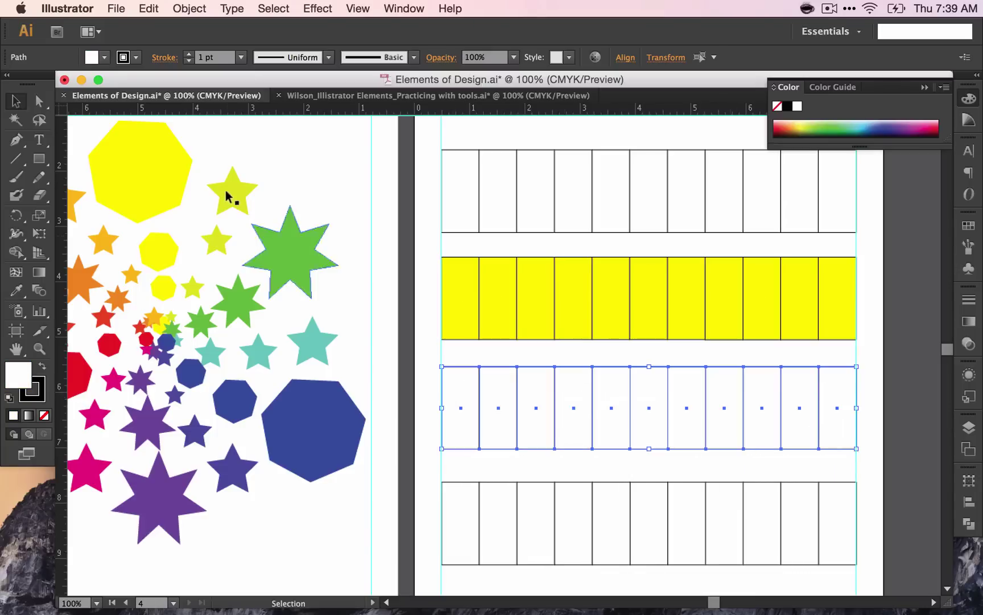
pyautogui.click(104, 57)
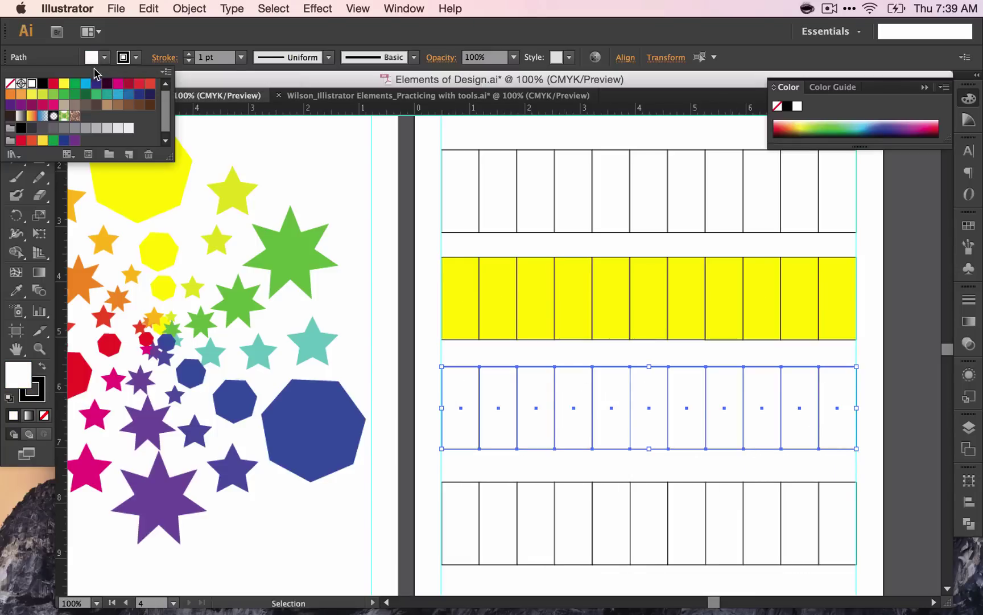
pyautogui.click(51, 84)
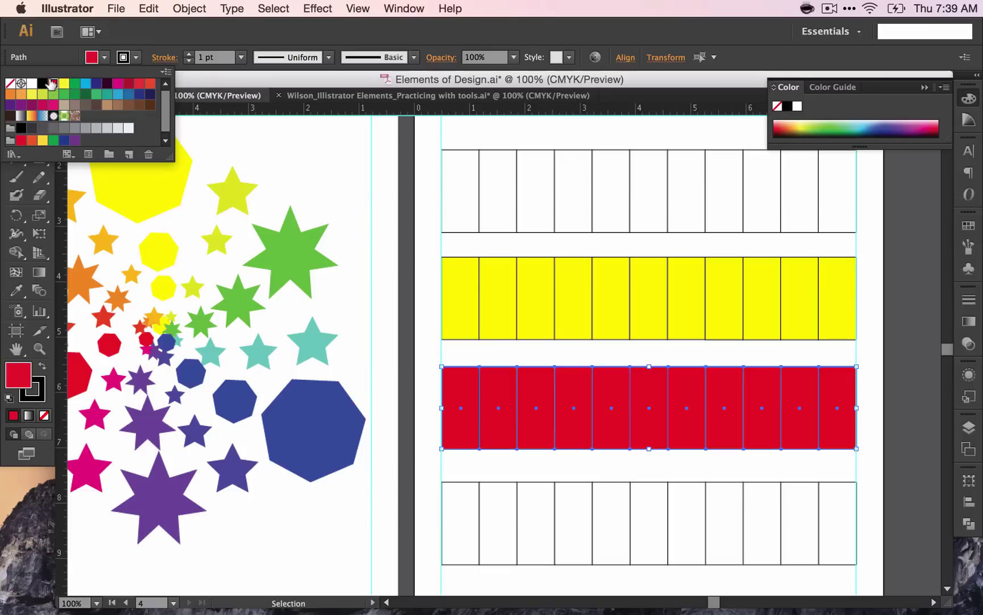
pyautogui.click(465, 589)
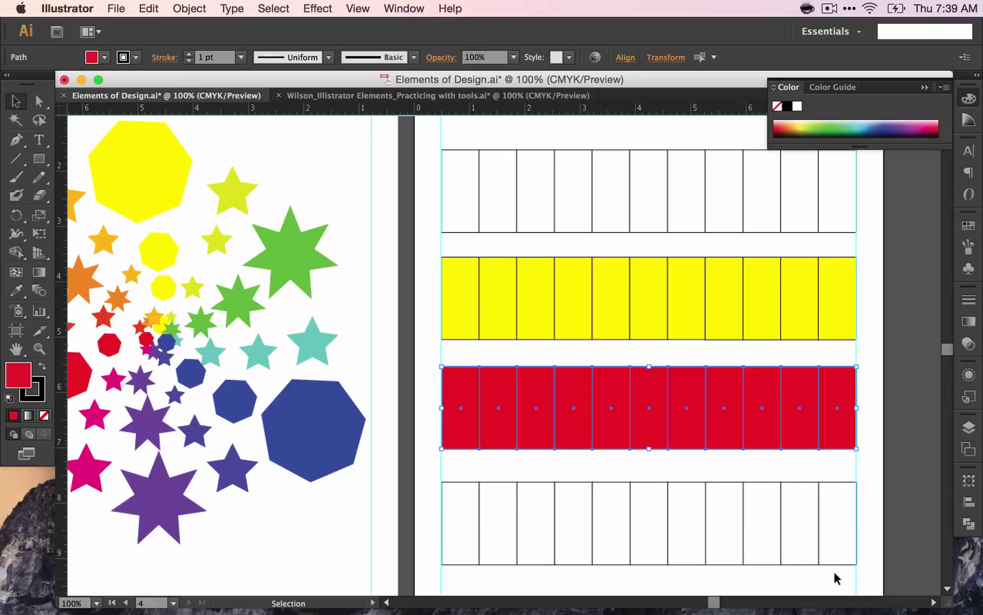
pyautogui.moveTo(835, 571); pyautogui.dragTo(445, 509)
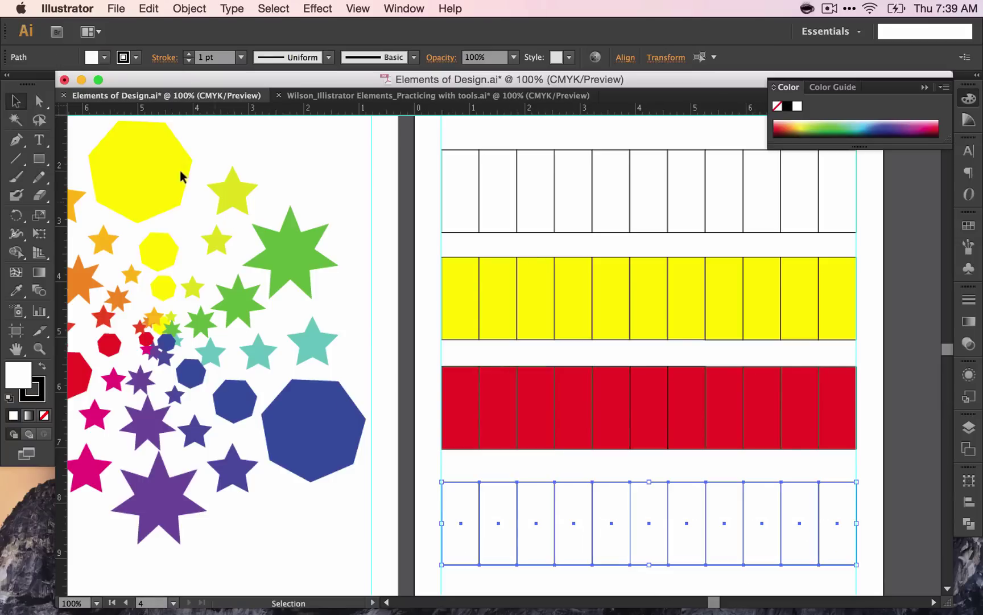
pyautogui.click(104, 57)
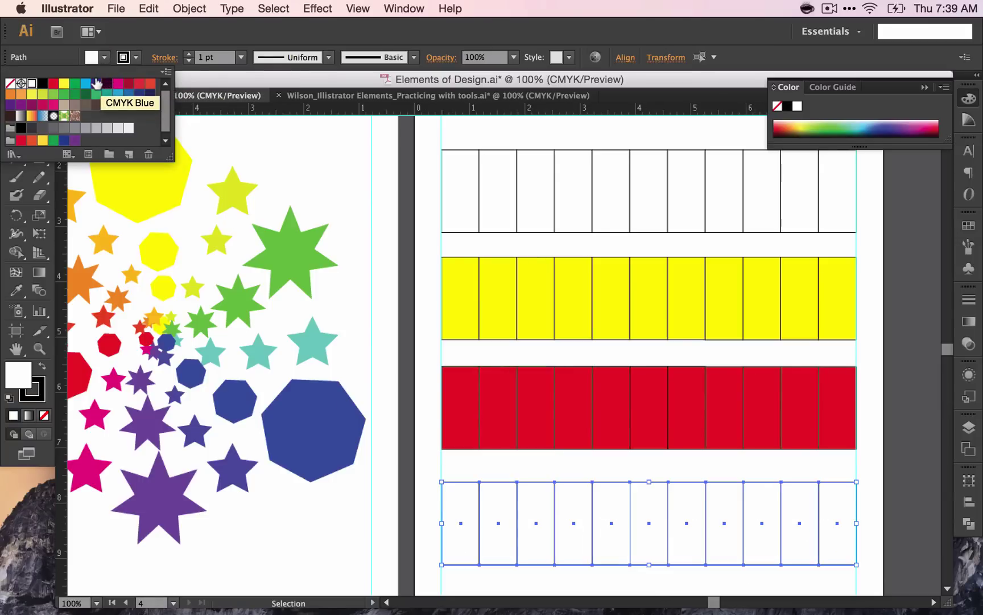